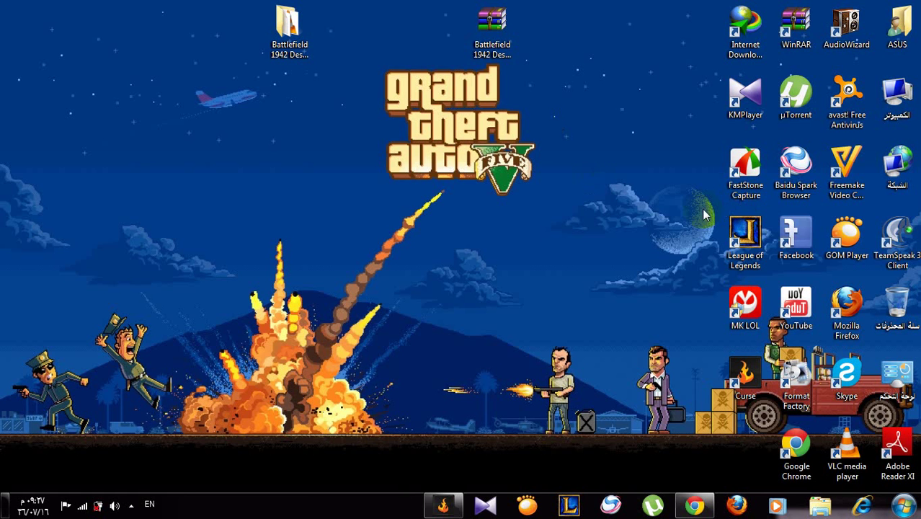
Move the Battlefield 1942 Desert Combat archive and folder icons closer together near the middle of the desktop
left_click(640, 195)
left_click_drag(493, 20, 542, 90)
left_click_drag(306, 40, 332, 141)
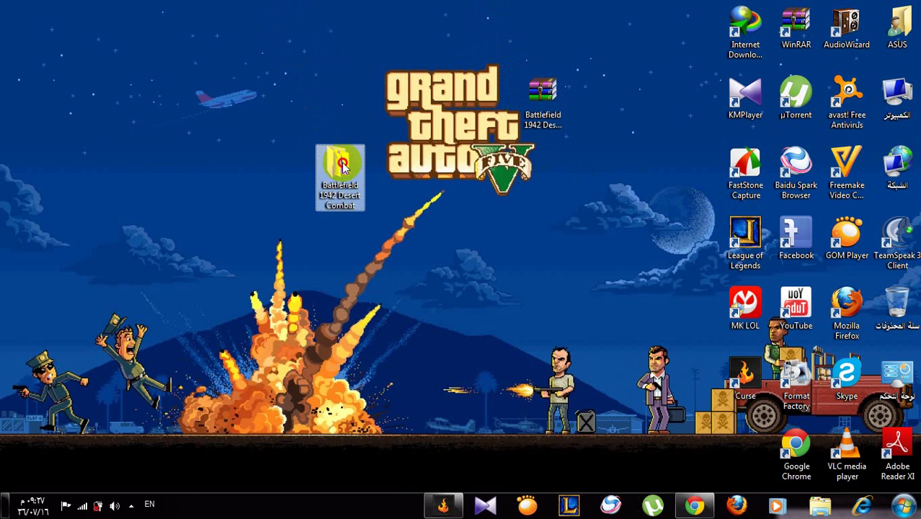
left_click_drag(345, 160, 389, 105)
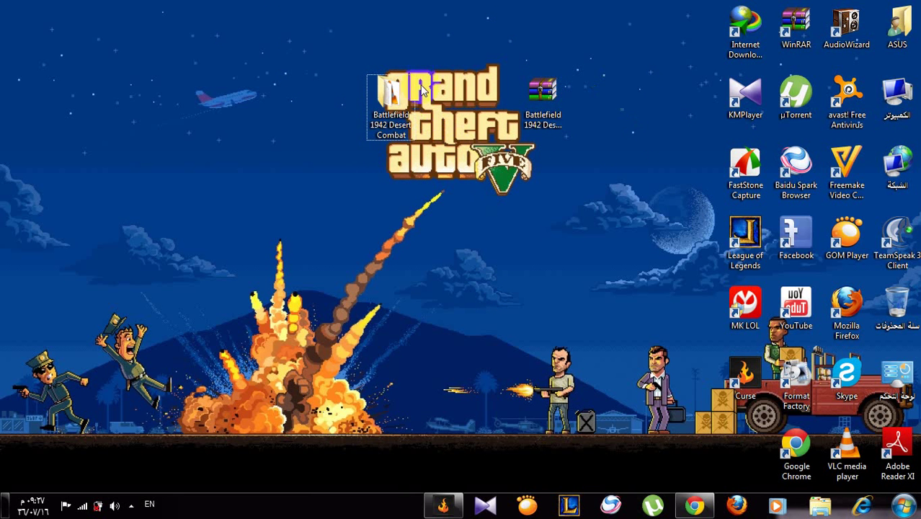
Switch to Chrome and look over the MediaFire download page for the Battlefield 1942 Desert Combat archive
left_click(694, 505)
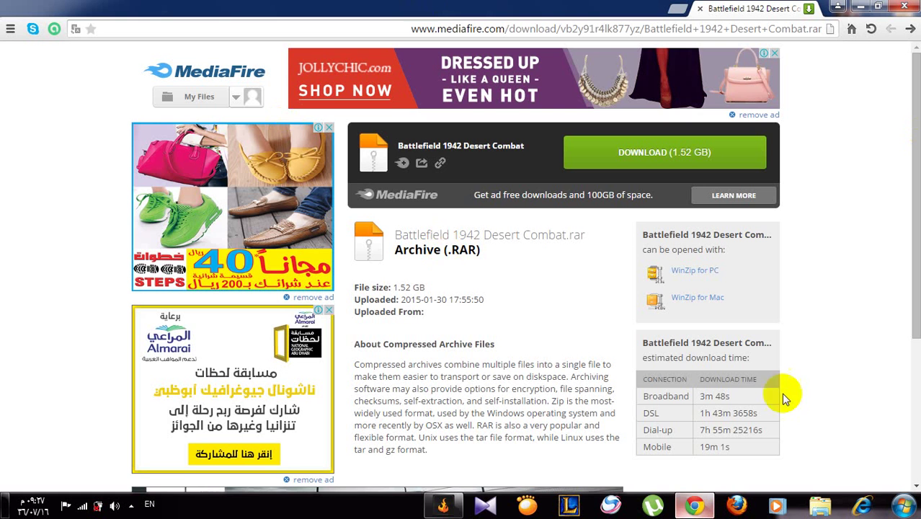
scroll(786, 398, "down", 3)
scroll(785, 398, "up", 3)
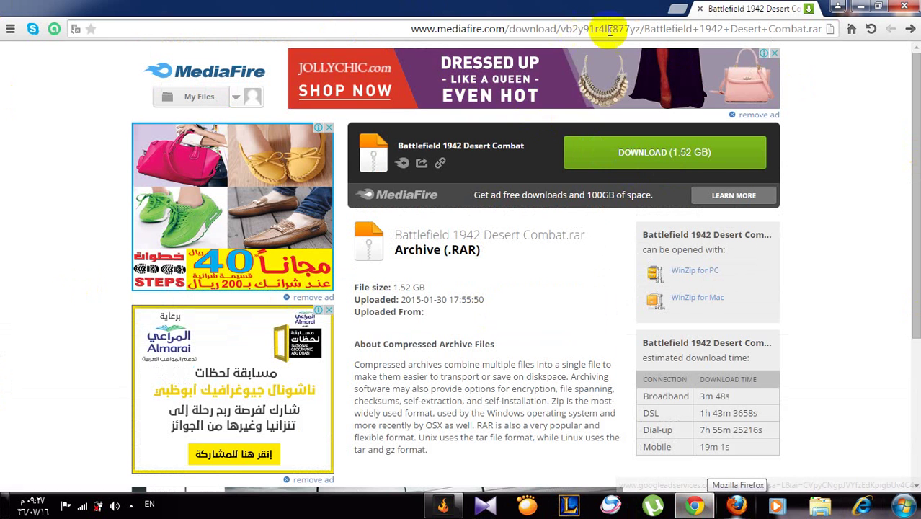
left_click(679, 153)
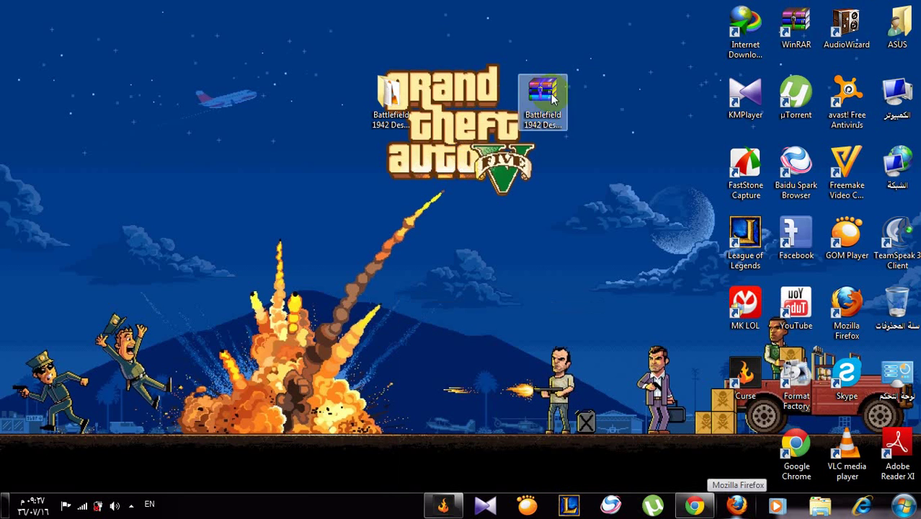
Move the Battlefield 1942 Desert Combat archive icon farther from the folder and bring up its extraction options
left_click_drag(552, 101, 593, 105)
right_click(592, 105)
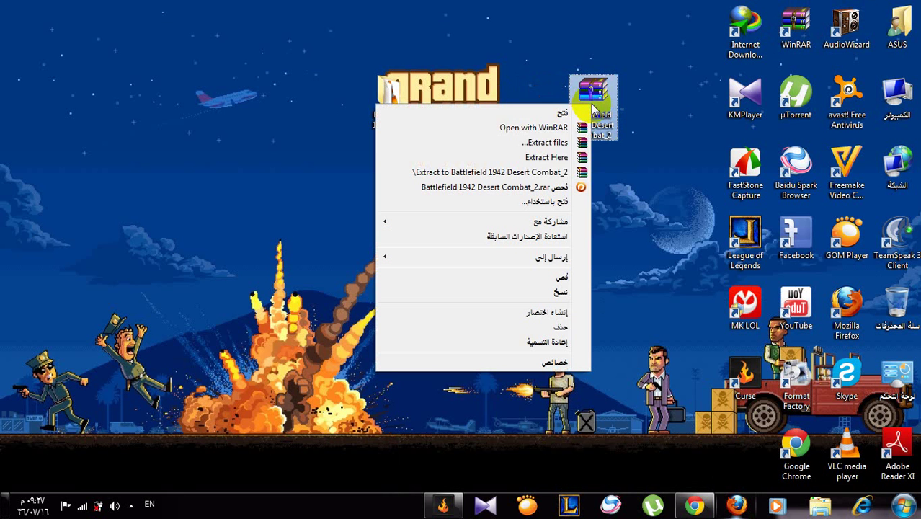
left_click(569, 158)
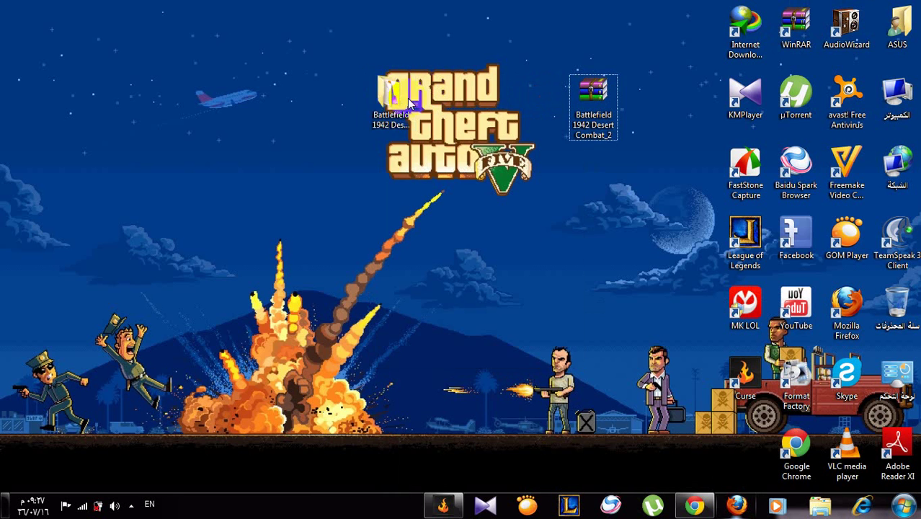
Open the extracted Battlefield 1942 Desert Combat folder and launch its setup application
double_click(395, 101)
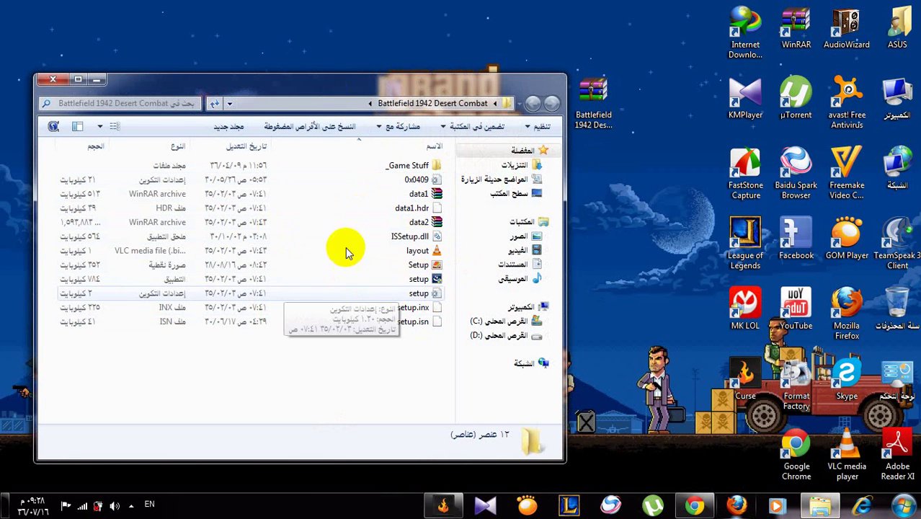
left_click(424, 279)
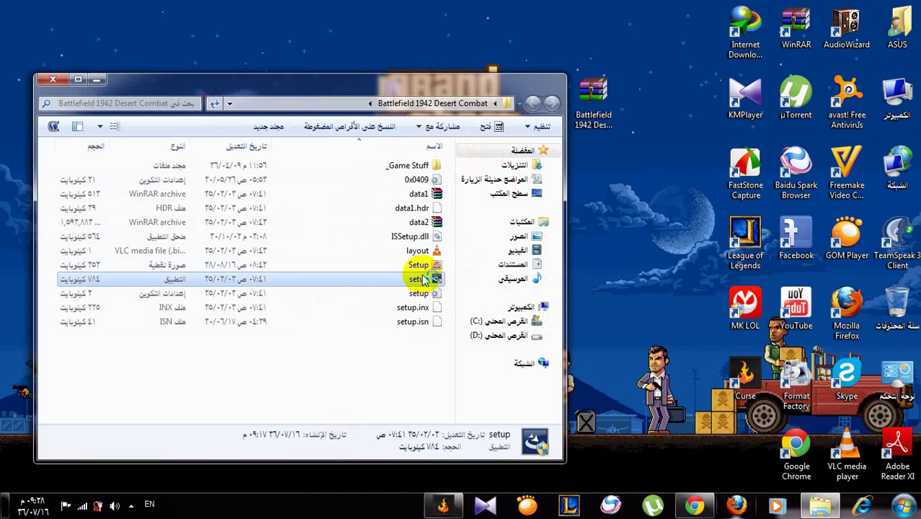
double_click(425, 281)
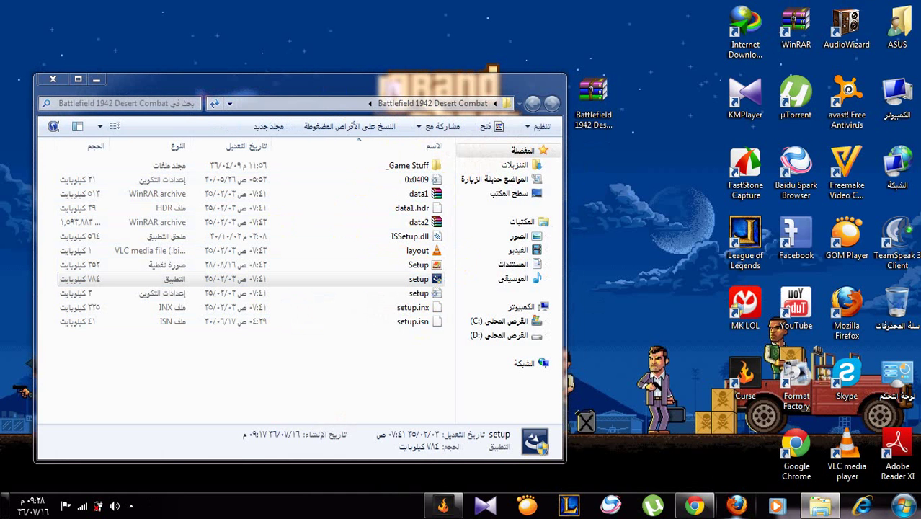
left_click(289, 279)
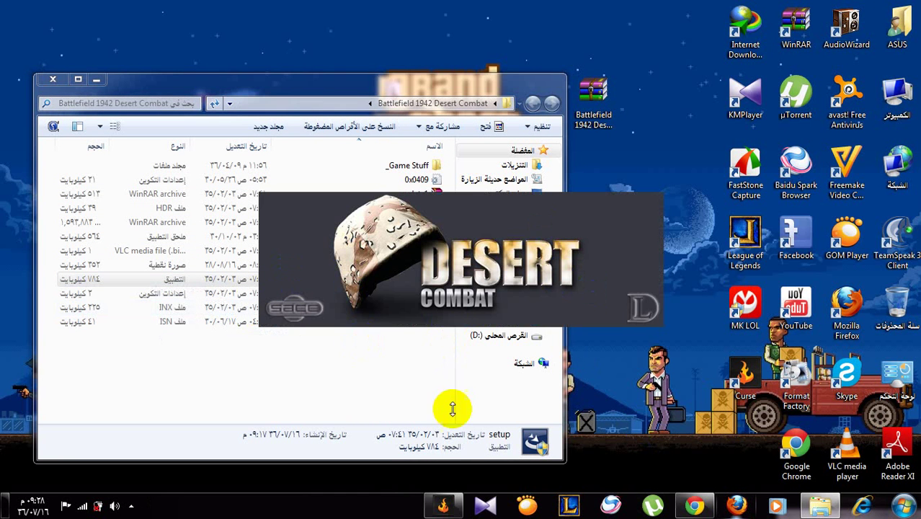
left_click(425, 297)
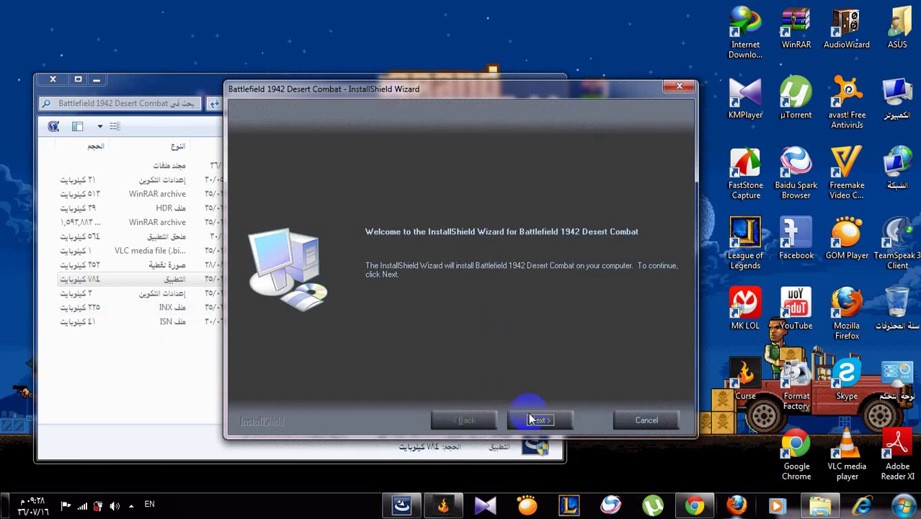
Proceed past the installer's welcome page and accept the terms of the license agreement
left_click(527, 419)
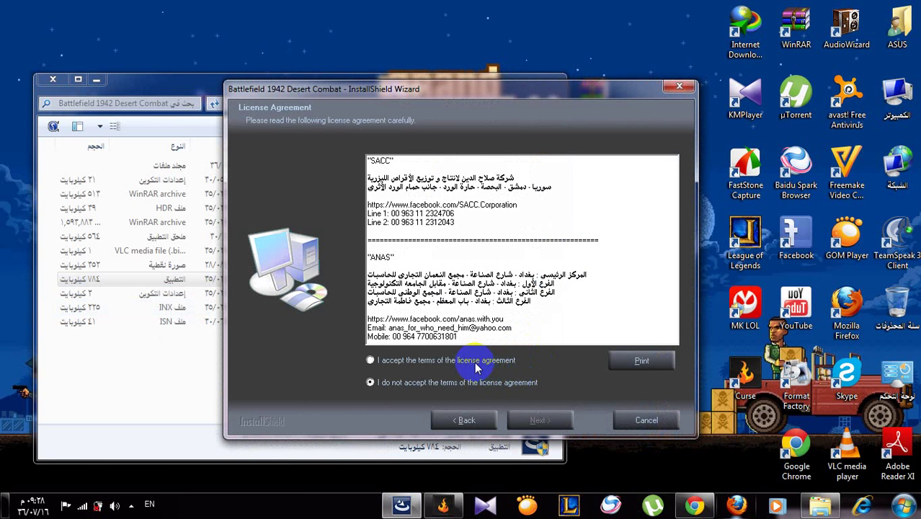
left_click(474, 363)
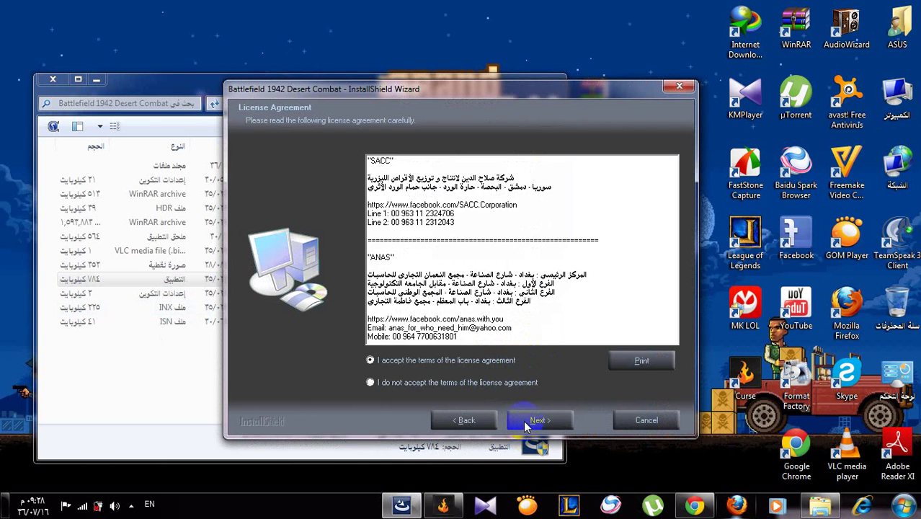
left_click(523, 420)
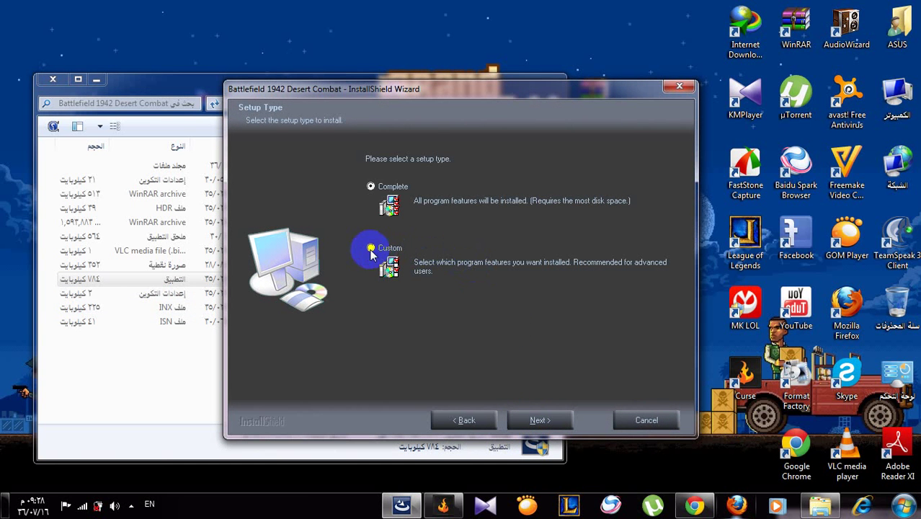
Choose the Custom setup type and continue to the destination page
left_click(370, 249)
left_click(369, 248)
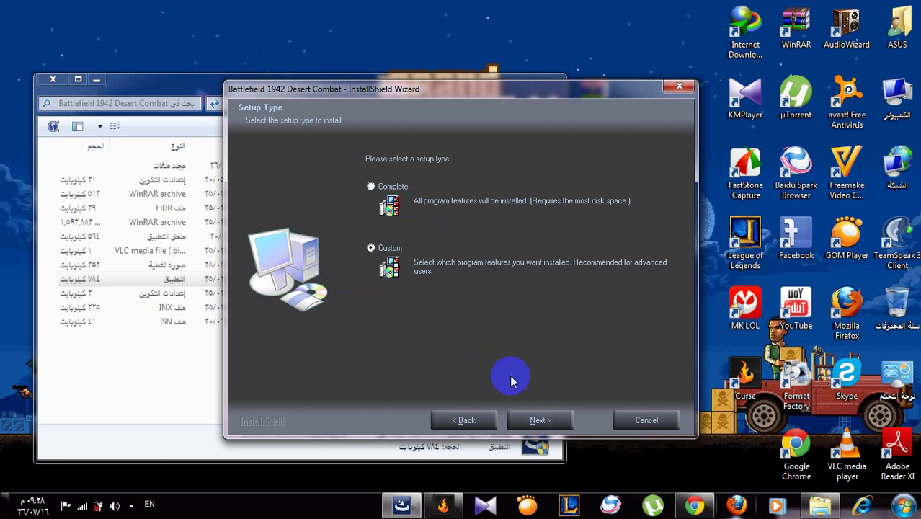
left_click(534, 418)
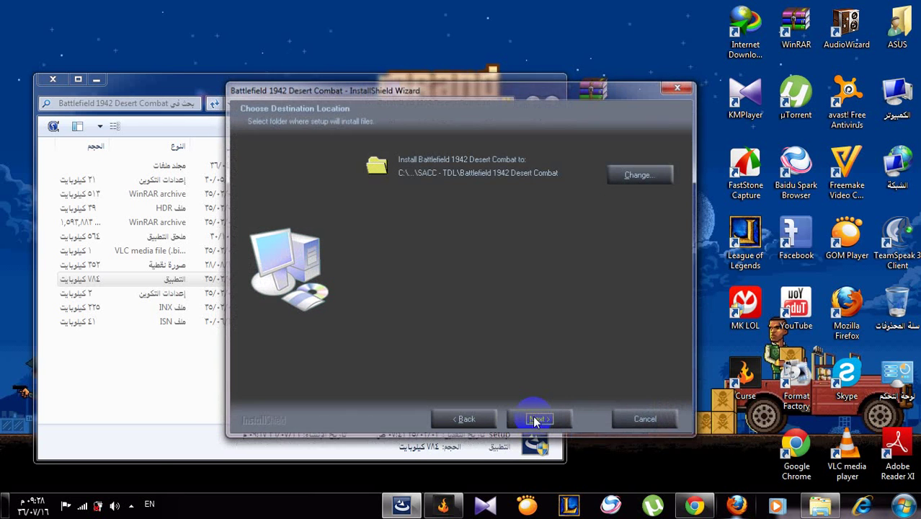
Change the installation folder to D:\gta
left_click(629, 174)
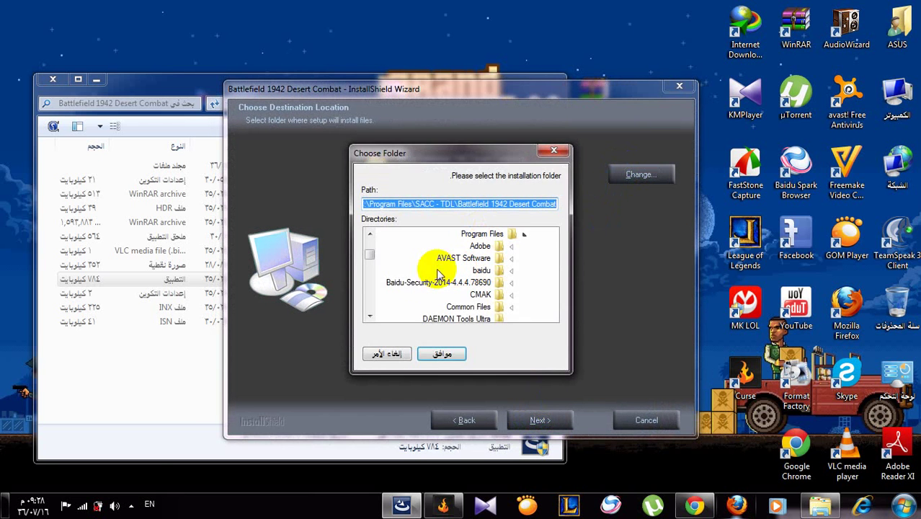
left_click_drag(370, 258, 370, 309)
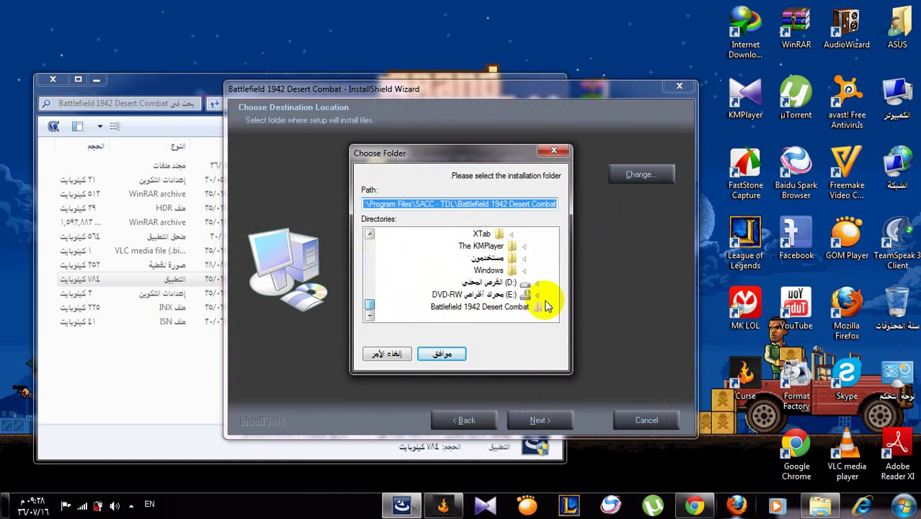
left_click(520, 283)
double_click(521, 284)
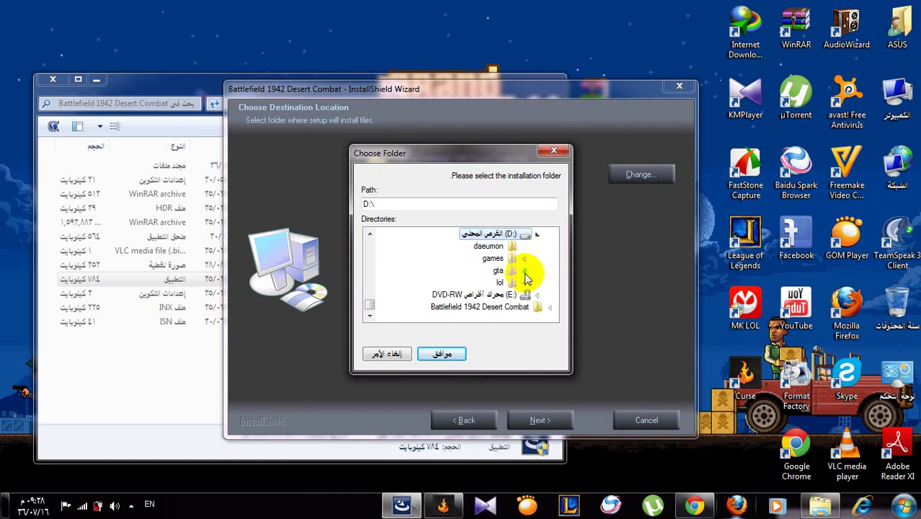
double_click(496, 259)
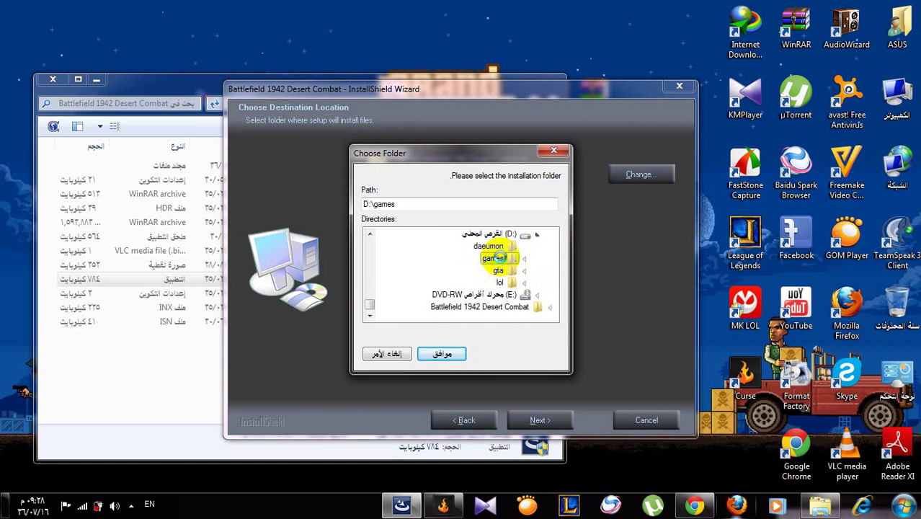
scroll(427, 277, "down", 5)
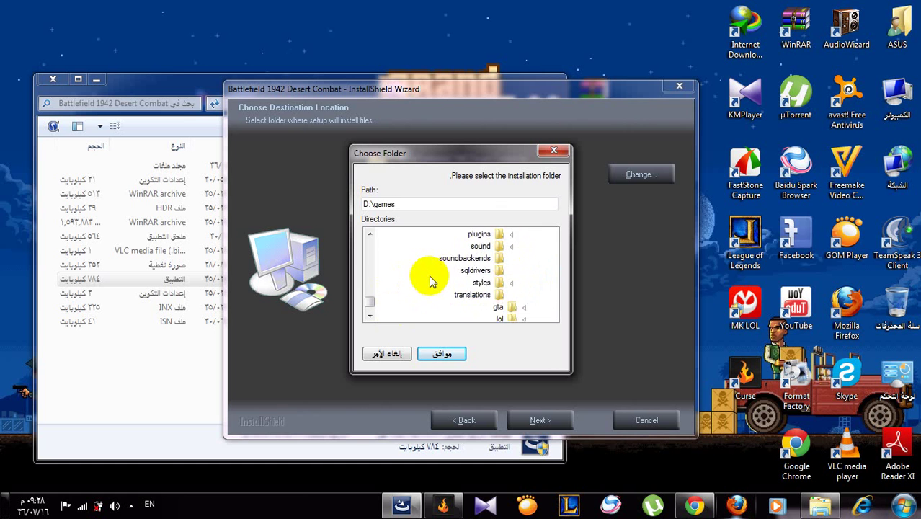
scroll(504, 277, "down", 1)
double_click(499, 271)
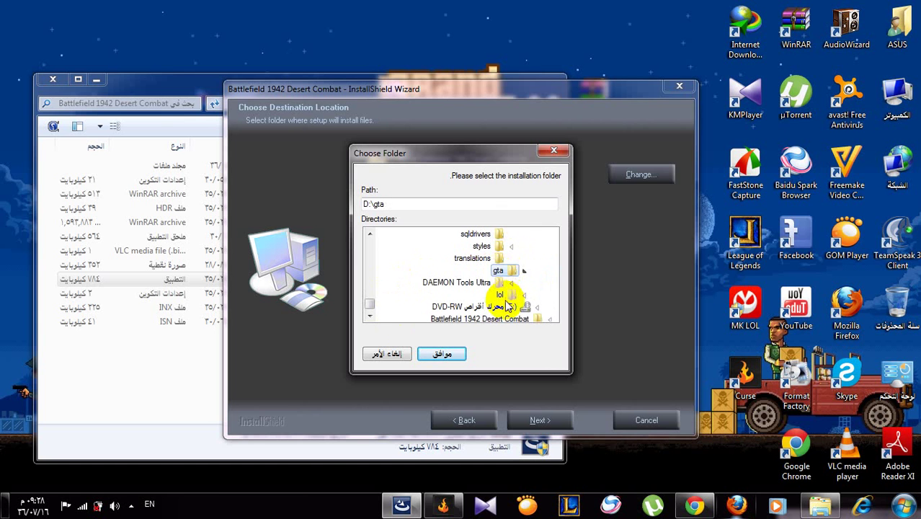
left_click(444, 354)
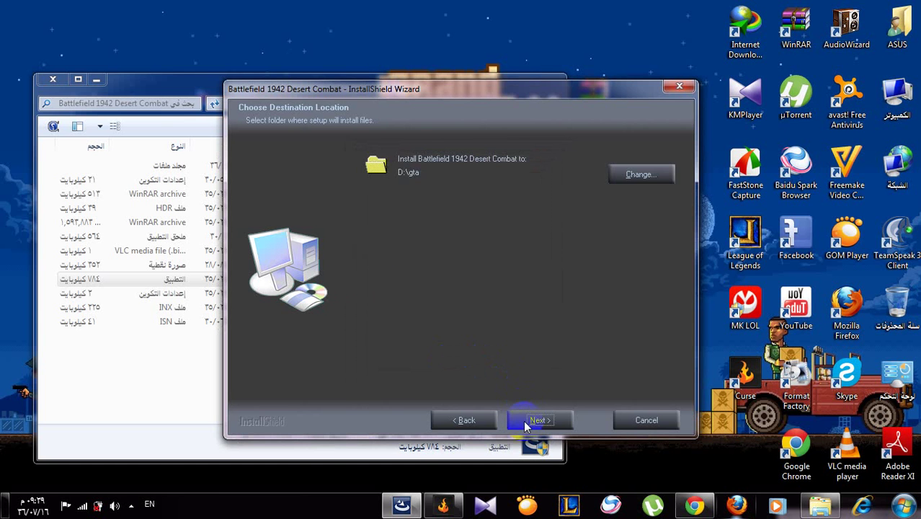
Install the Battlefield 1942 + Desert Combat Mod feature and finish the installation wizard
left_click(536, 420)
left_click(537, 420)
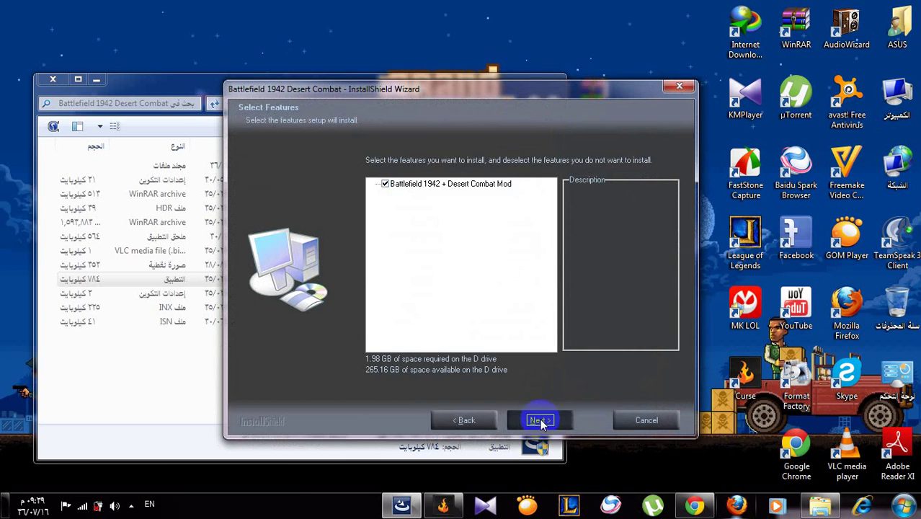
left_click(541, 421)
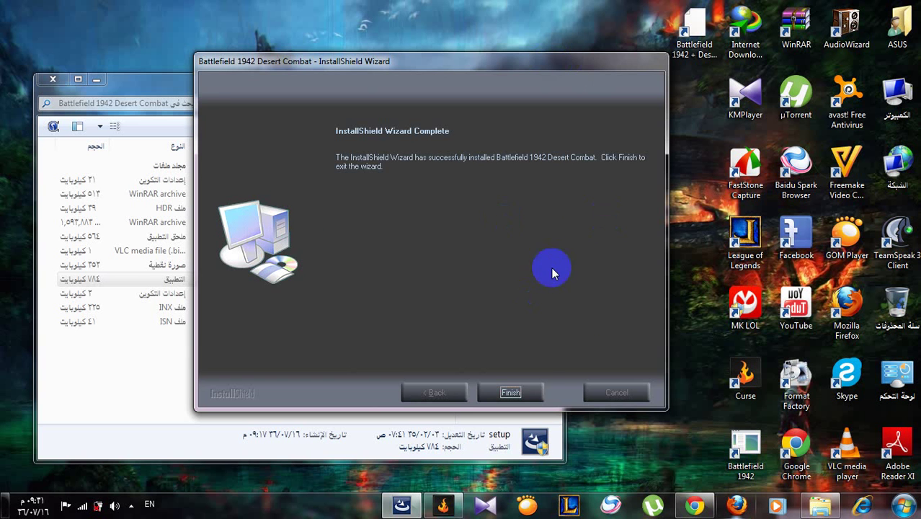
left_click(537, 393)
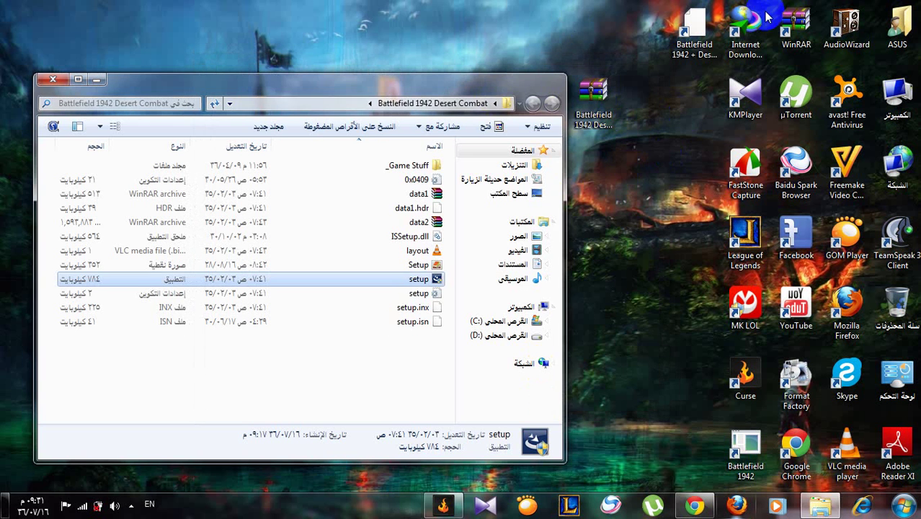
Open the _Game Stuff folder and look inside its Bf1942Trainer and mtxl1314_setup subfolders
left_click(486, 90)
left_click_drag(486, 90, 508, 41)
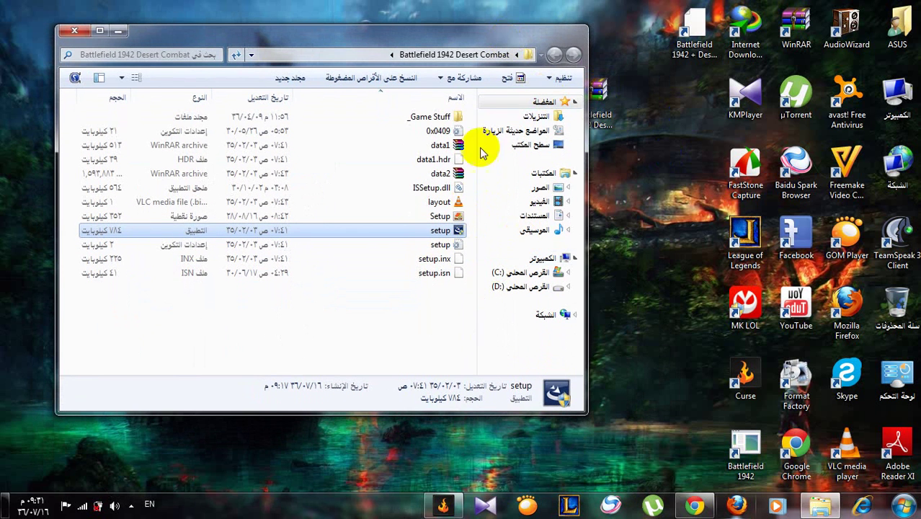
double_click(461, 116)
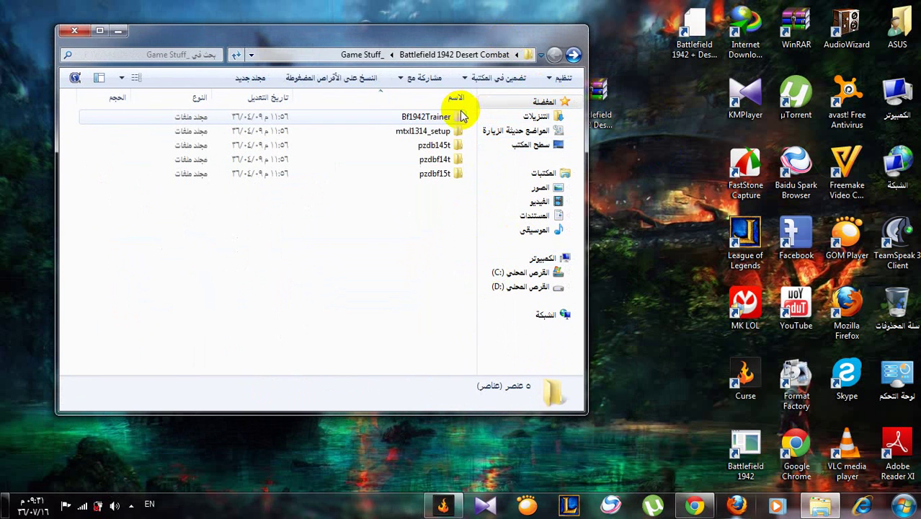
double_click(442, 117)
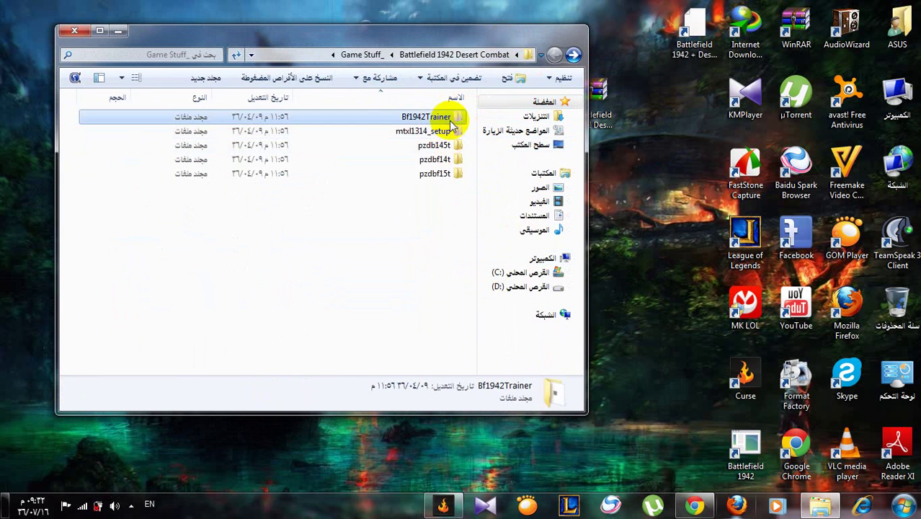
left_click(573, 55)
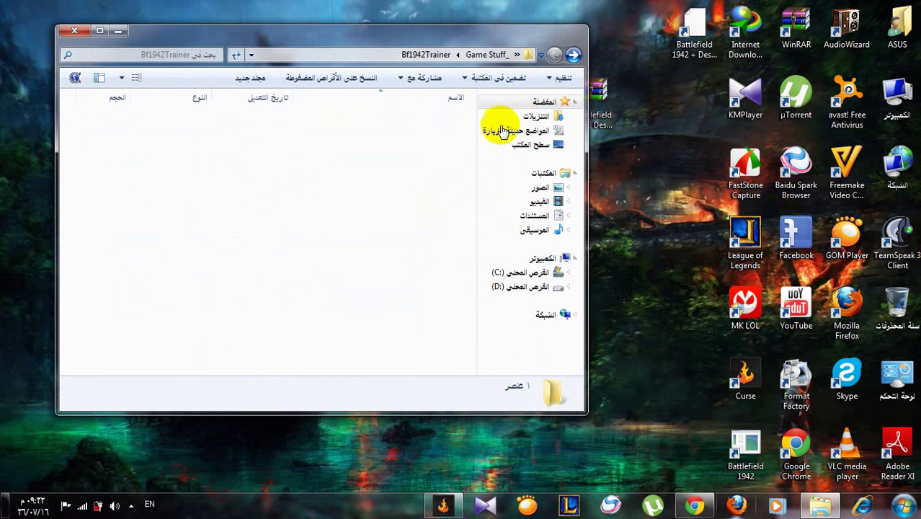
double_click(432, 131)
left_click(573, 55)
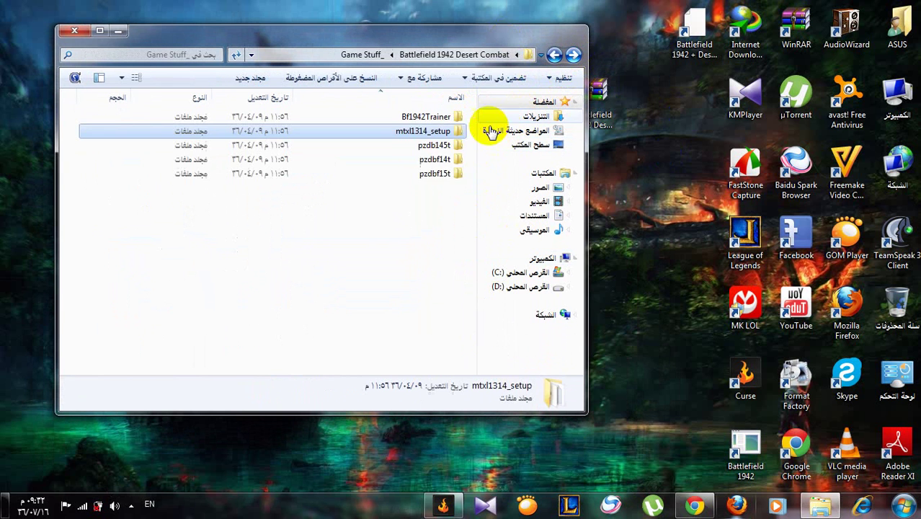
Look inside the pzdb145t, pzdbf14t and pzdbf15t subfolders and close the folder window
left_click(461, 145)
double_click(462, 146)
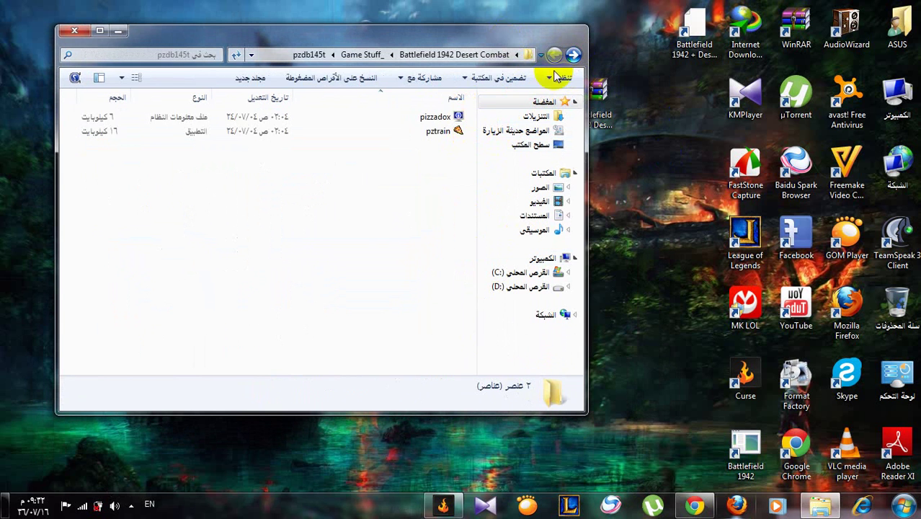
left_click(573, 55)
double_click(435, 160)
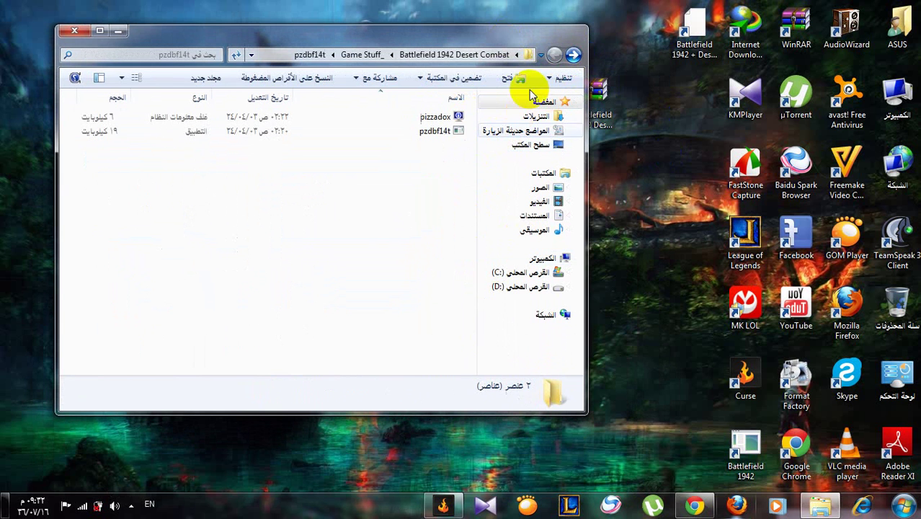
left_click(573, 54)
left_click(463, 173)
double_click(462, 172)
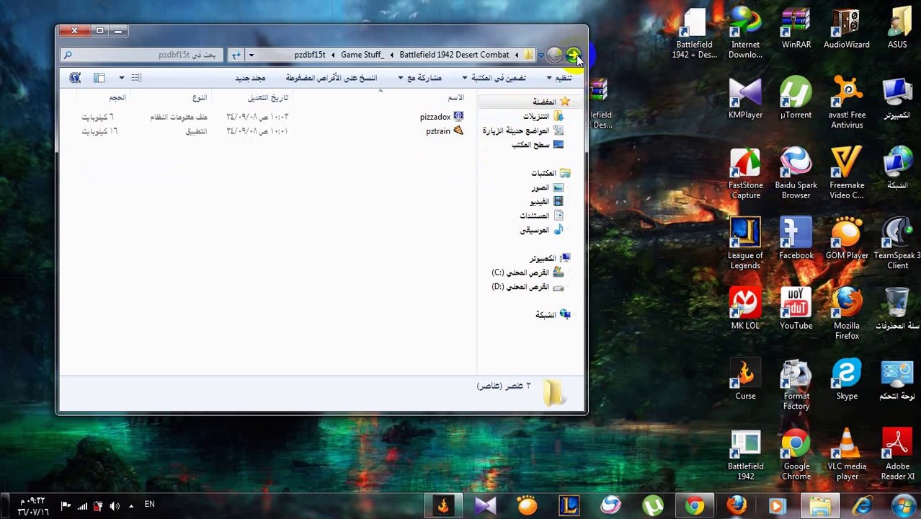
left_click(573, 55)
left_click(74, 30)
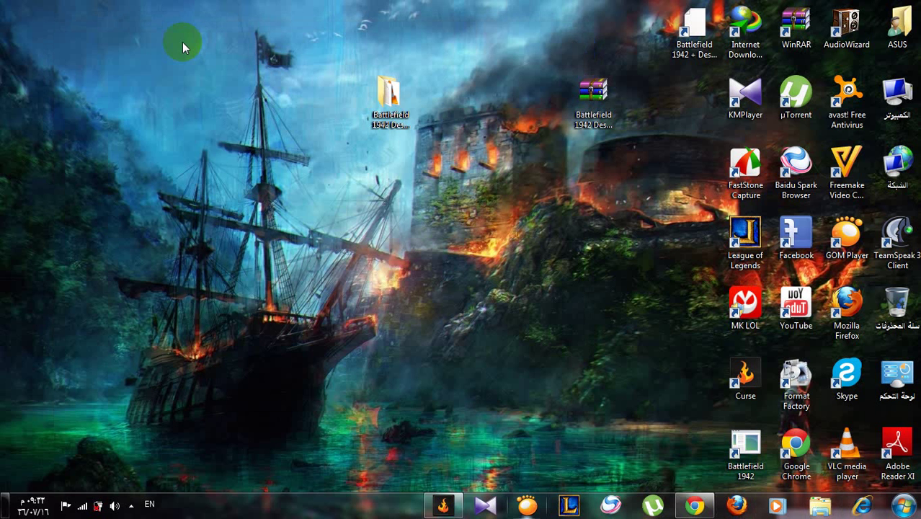
left_click(742, 449)
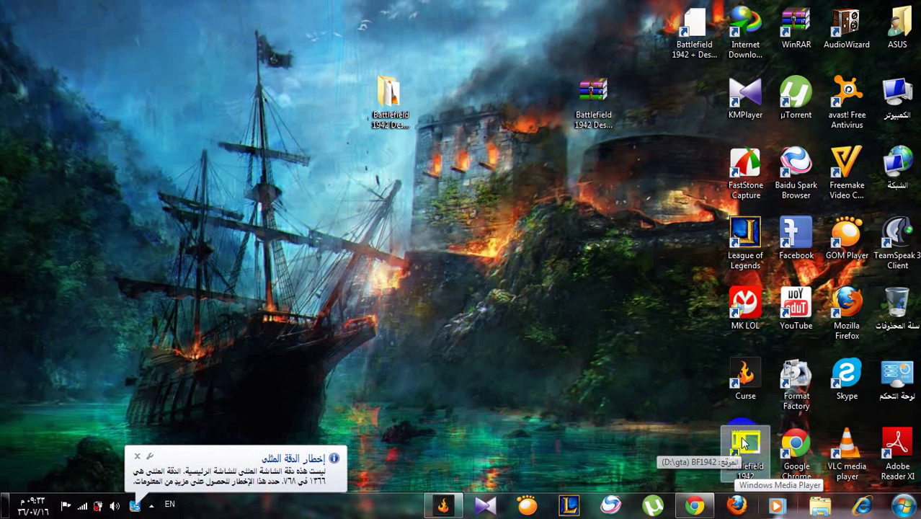
left_click(682, 429)
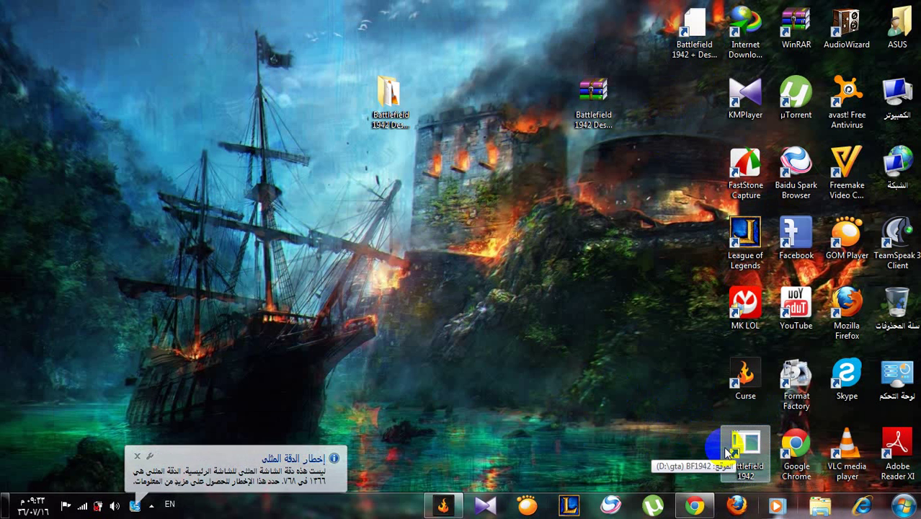
left_click(718, 451)
left_click(683, 424)
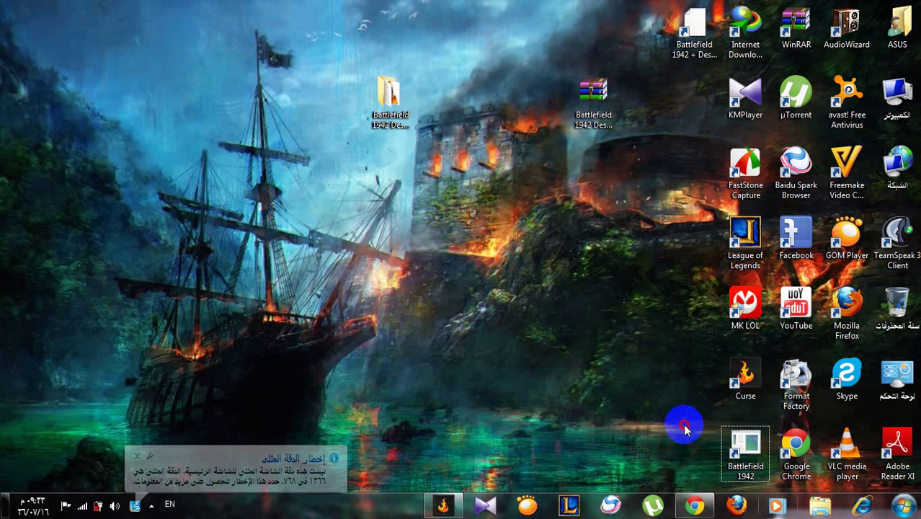
left_click(663, 349)
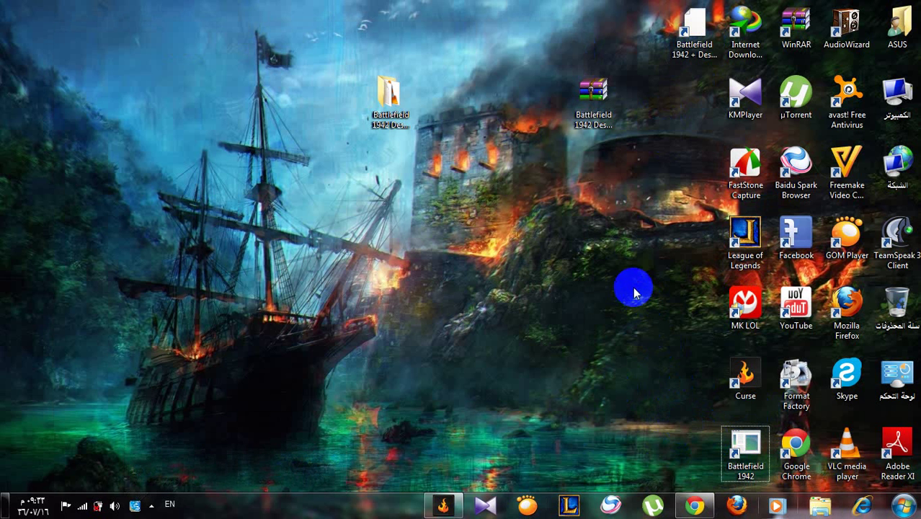